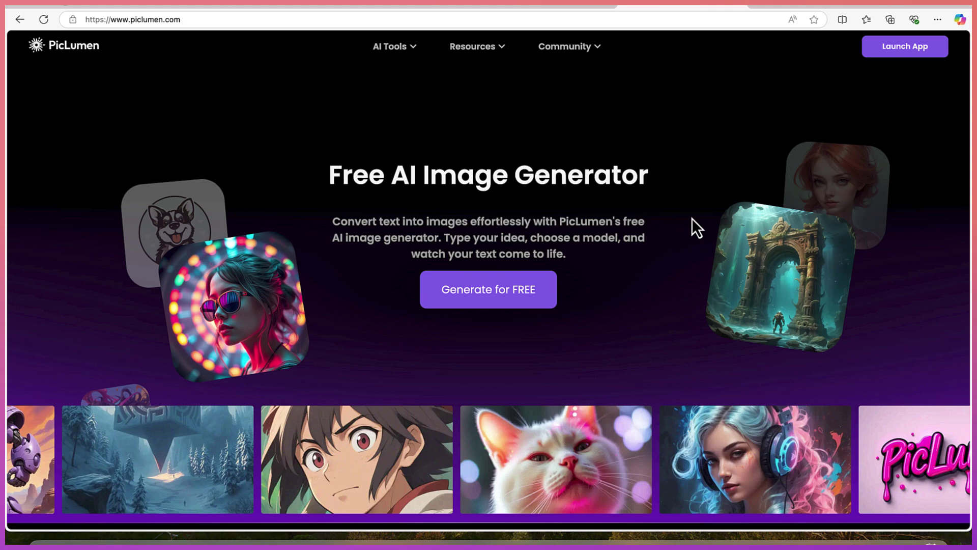
pyautogui.scroll(-1, 692, 218)
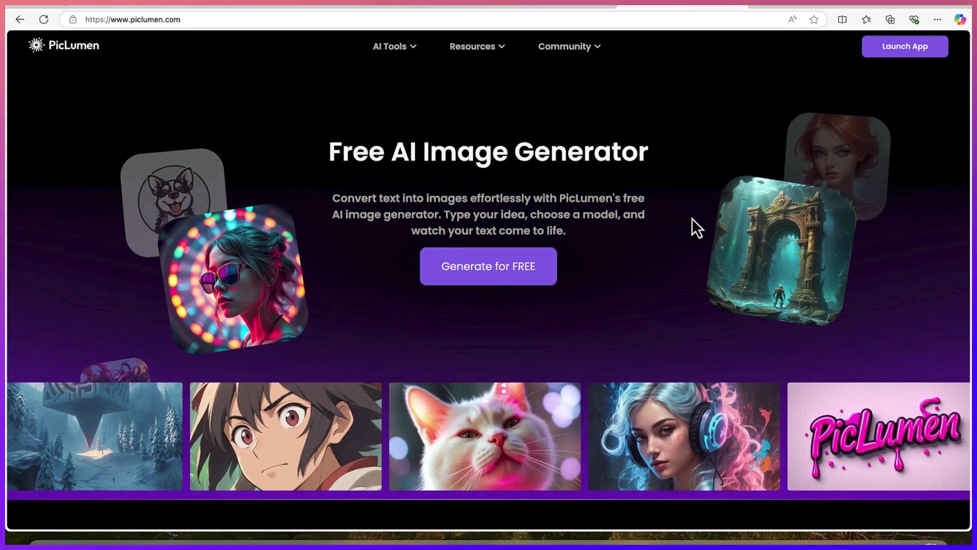
pyautogui.scroll(-3, 692, 218)
pyautogui.scroll(-1, 693, 218)
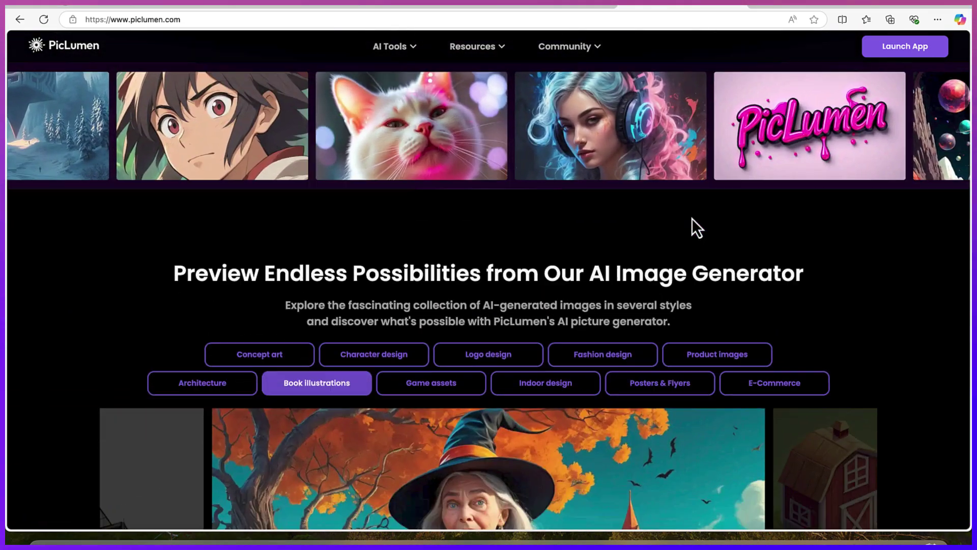
pyautogui.scroll(-3, 692, 218)
pyautogui.scroll(-1, 693, 218)
pyautogui.scroll(-1, 692, 218)
pyautogui.scroll(-1, 693, 217)
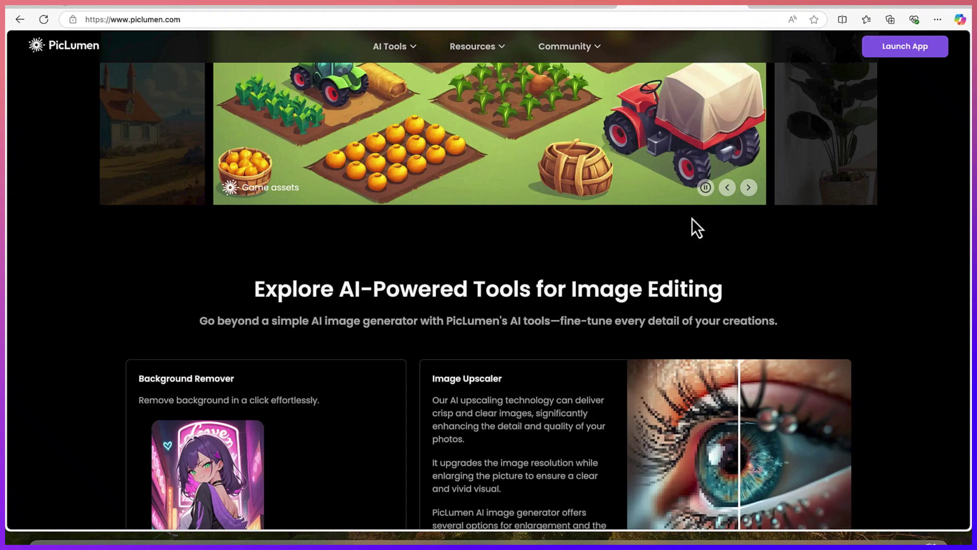
pyautogui.scroll(-2, 692, 218)
pyautogui.scroll(-1, 693, 218)
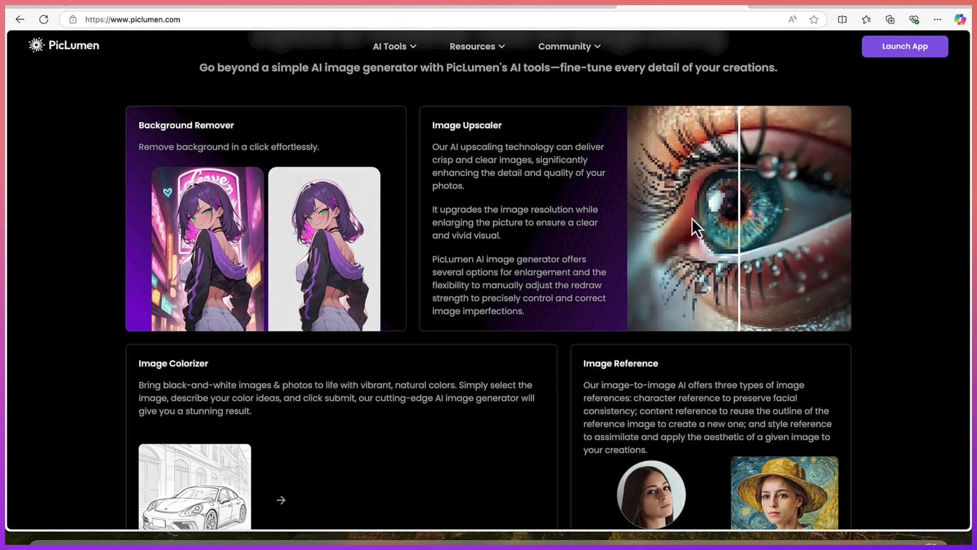
pyautogui.scroll(-2, 692, 218)
pyautogui.scroll(-1, 692, 217)
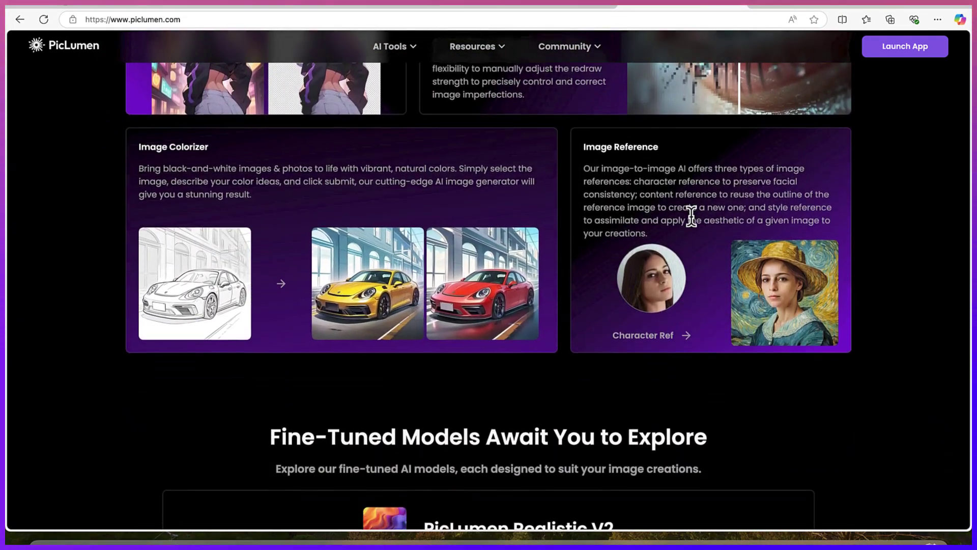
pyautogui.scroll(-1, 692, 218)
pyautogui.scroll(-1, 692, 217)
pyautogui.scroll(-1, 691, 217)
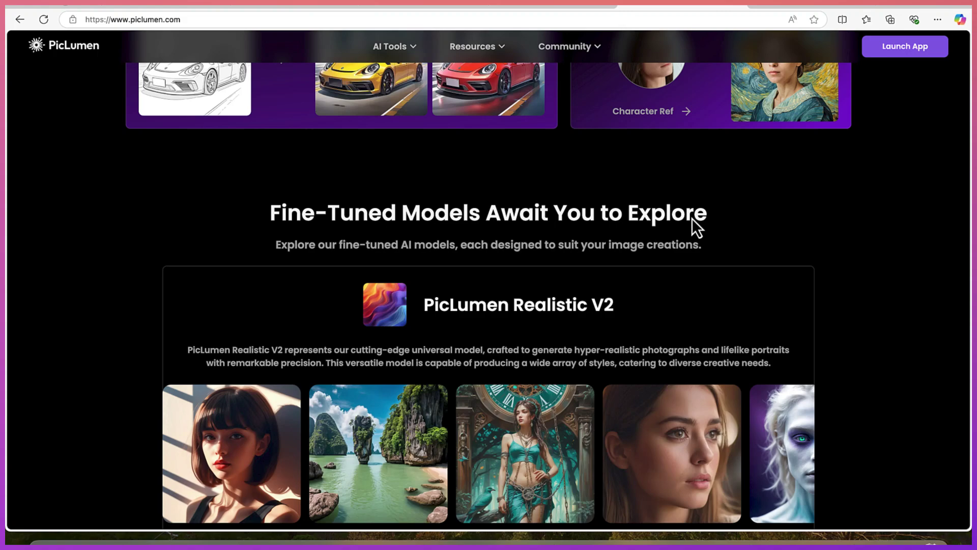
pyautogui.scroll(-1, 692, 217)
pyautogui.scroll(-1, 692, 217)
pyautogui.scroll(-1, 693, 218)
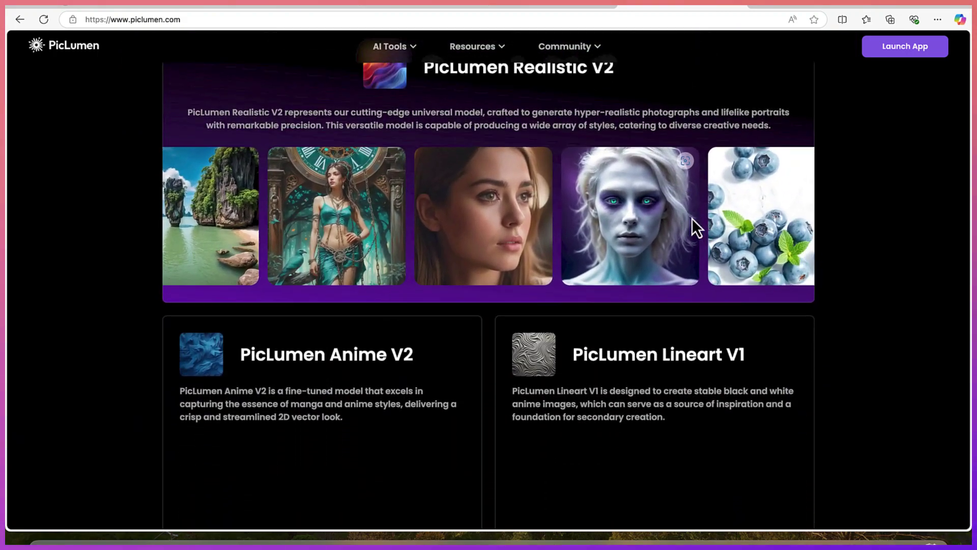
pyautogui.scroll(2, 692, 218)
pyautogui.scroll(-4, 692, 217)
pyautogui.scroll(-2, 692, 218)
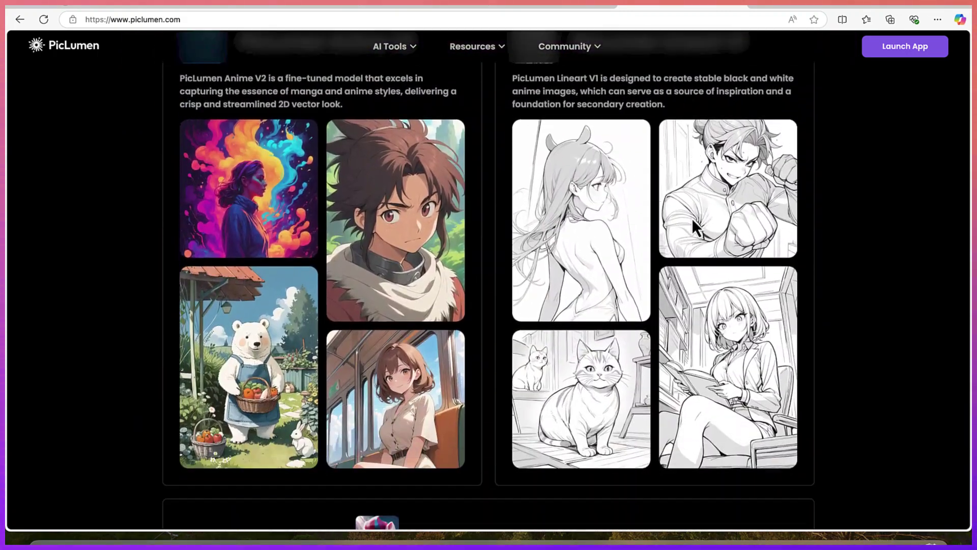
pyautogui.scroll(-1, 692, 218)
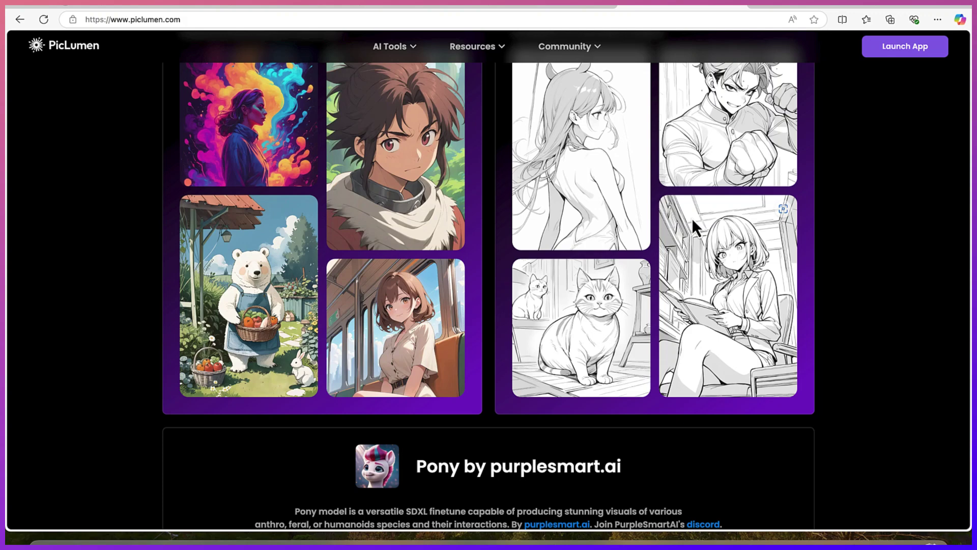
pyautogui.scroll(-2, 692, 218)
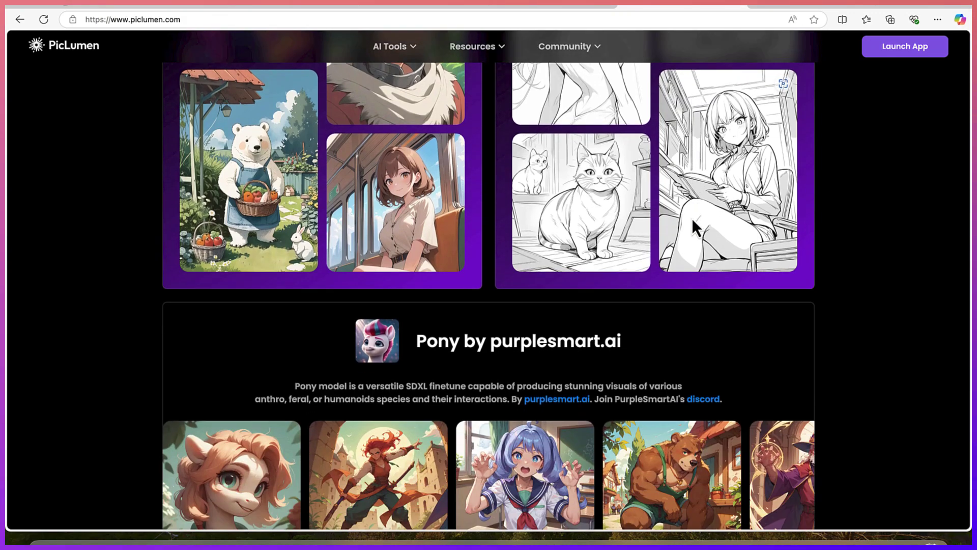
pyautogui.scroll(-3, 692, 218)
pyautogui.scroll(-3, 692, 217)
pyautogui.scroll(-2, 692, 218)
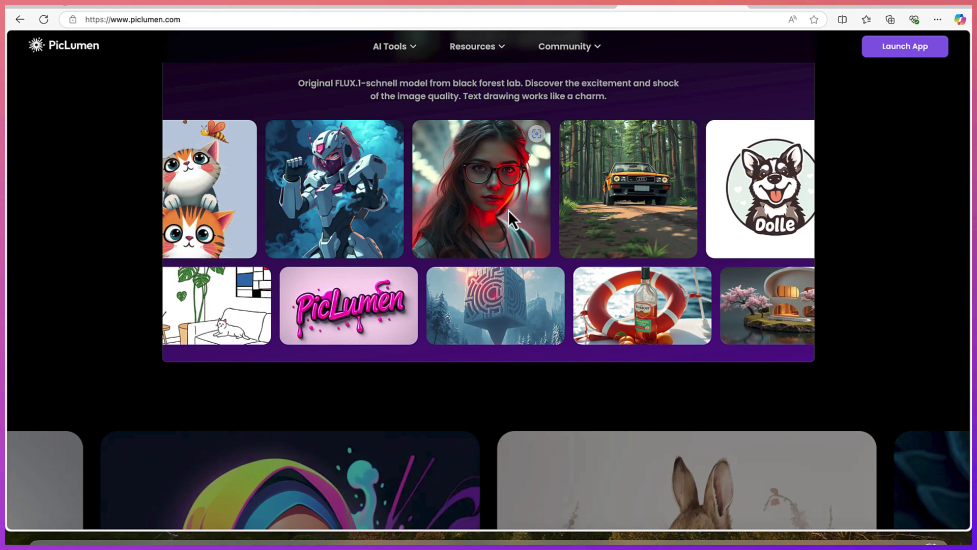
pyautogui.scroll(10, 508, 216)
pyautogui.scroll(10, 508, 215)
pyautogui.scroll(10, 509, 215)
pyautogui.scroll(1, 508, 216)
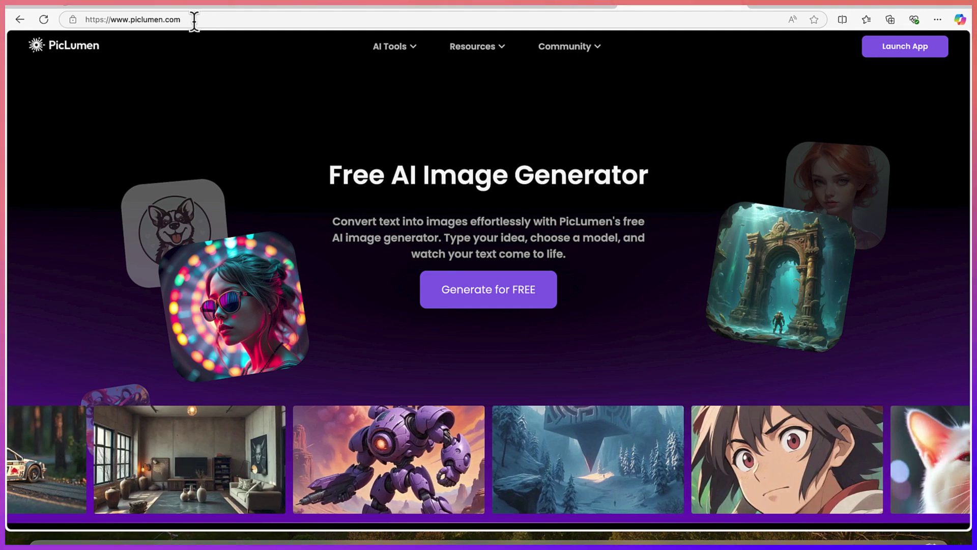
# Step: Select the site's web address, then dismiss the address suggestions to stay on the Create page
pyautogui.click(194, 22)
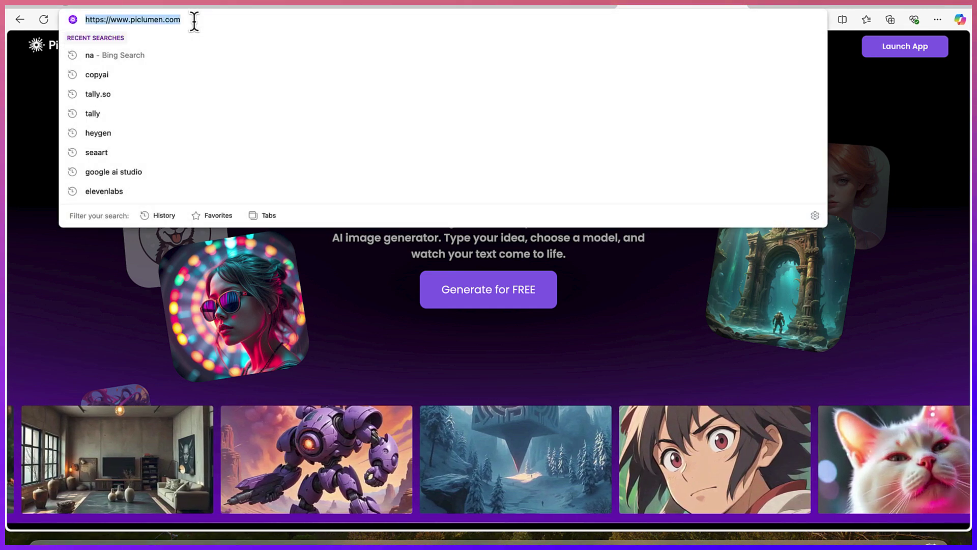
pyautogui.click(327, 277)
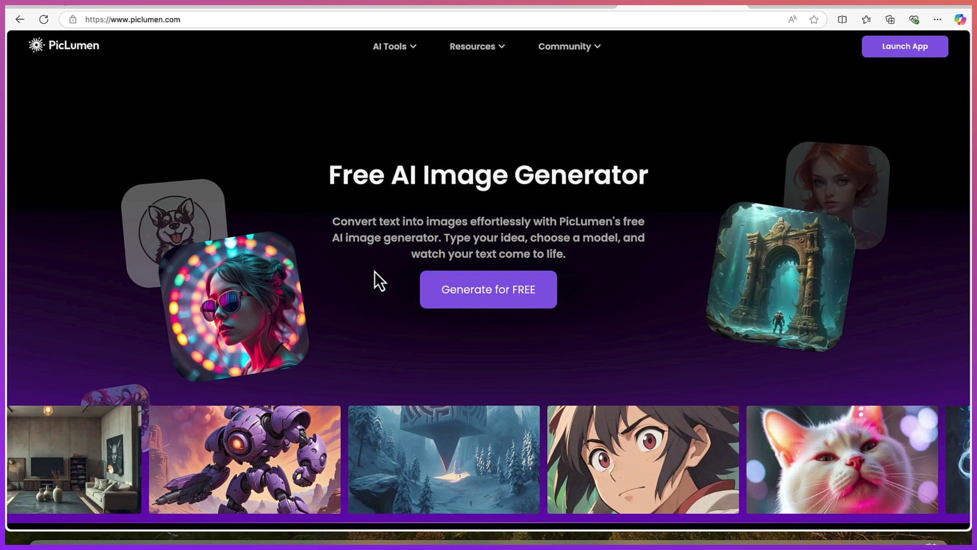
pyautogui.scroll(-1, 397, 232)
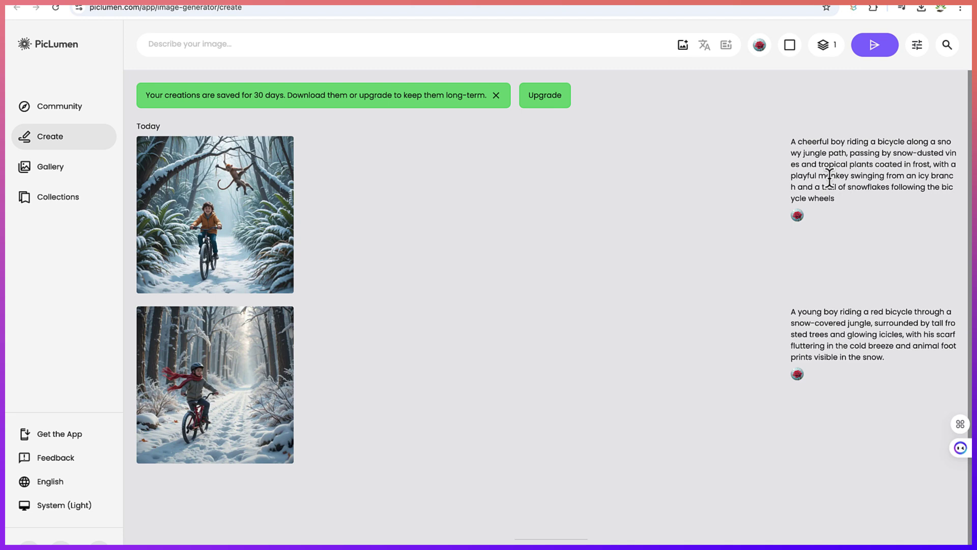
pyautogui.moveTo(215, 214)
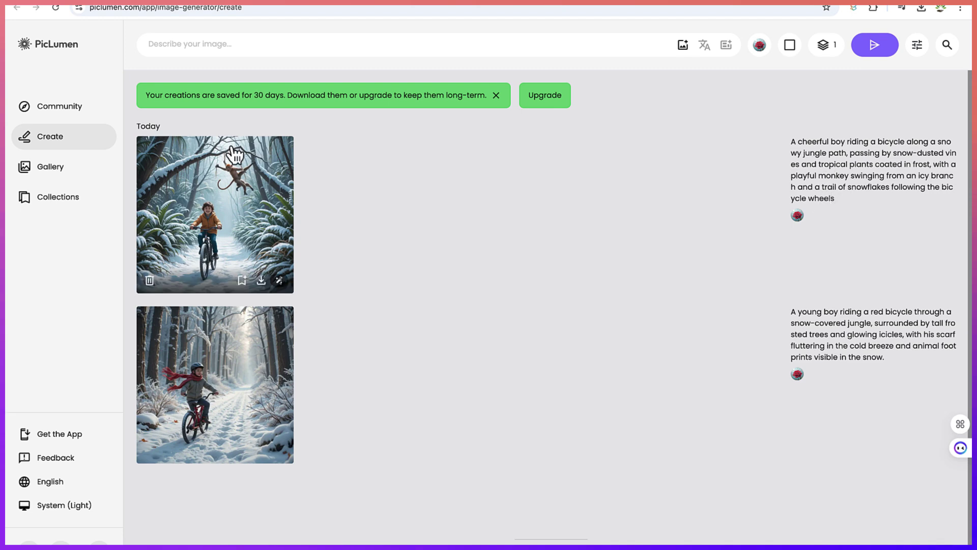
# Step: Open the boy-and-monkey snowy jungle image in full detail and download it
pyautogui.click(209, 218)
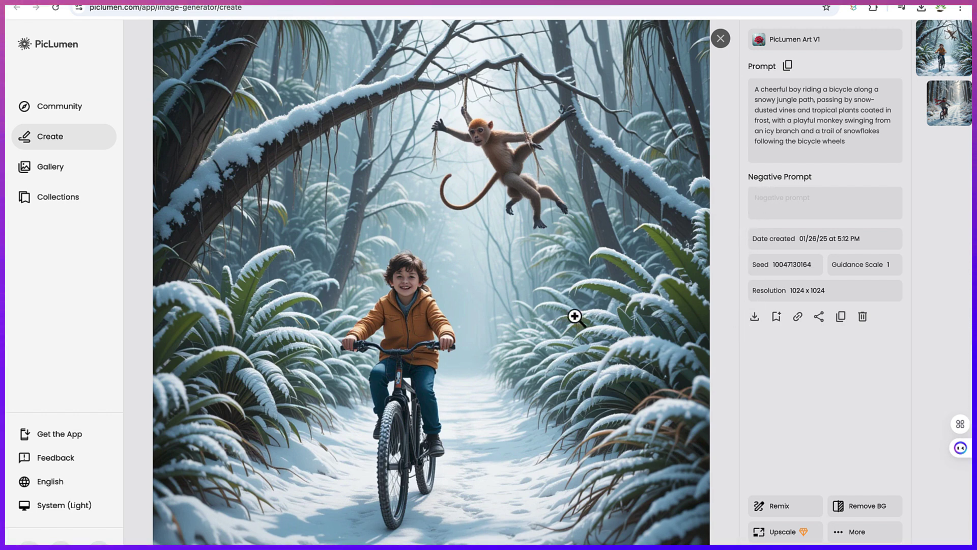
pyautogui.click(756, 317)
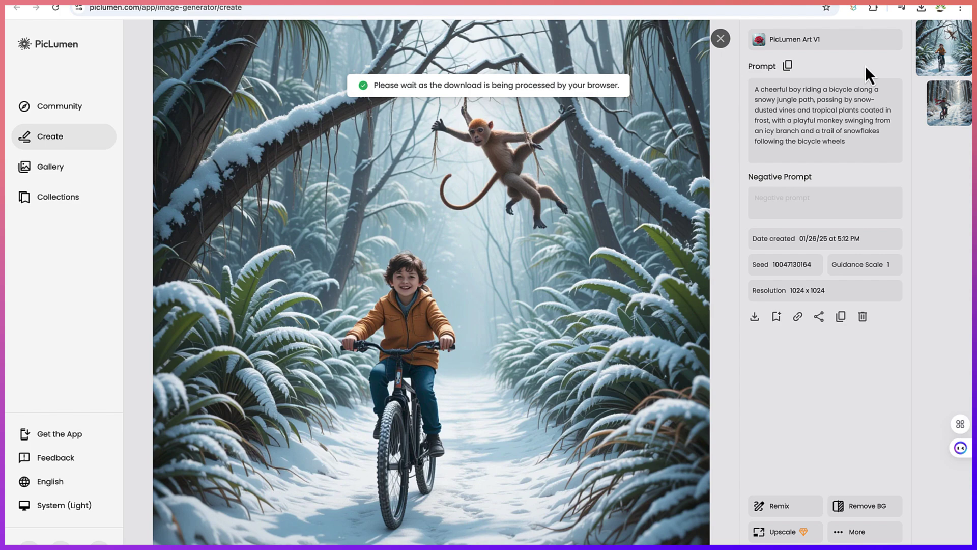
pyautogui.click(860, 29)
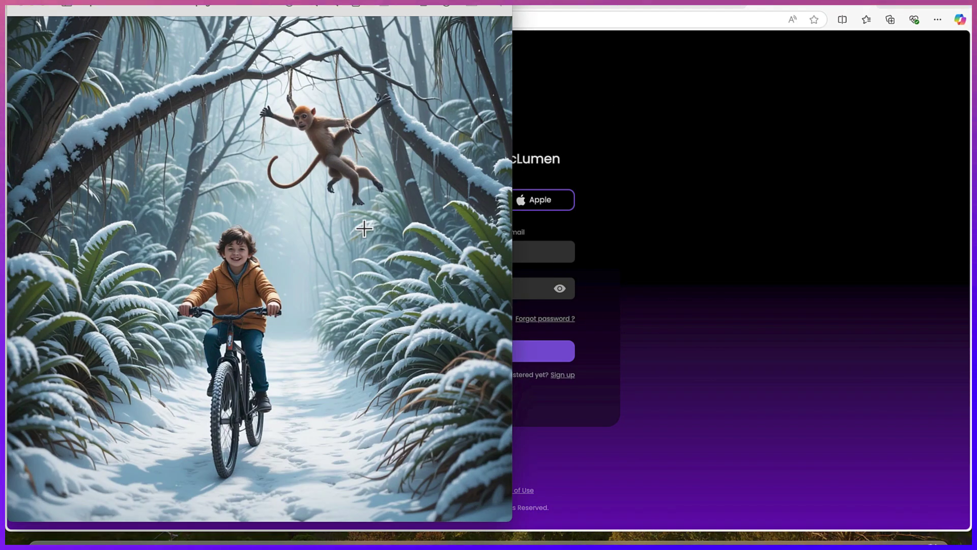
pyautogui.scroll(5, 241, 254)
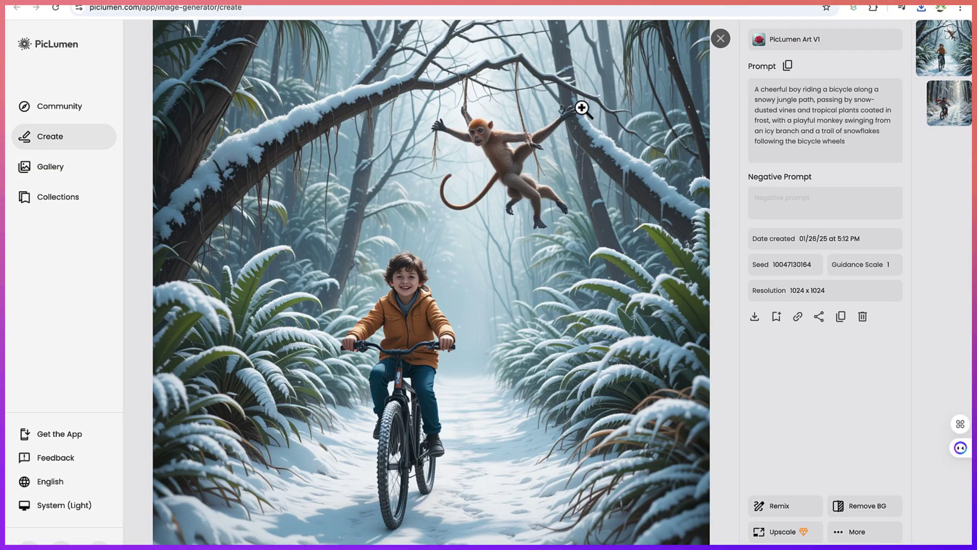
# Step: Close the image viewer and browse the Community feed's Hot images
pyautogui.click(722, 39)
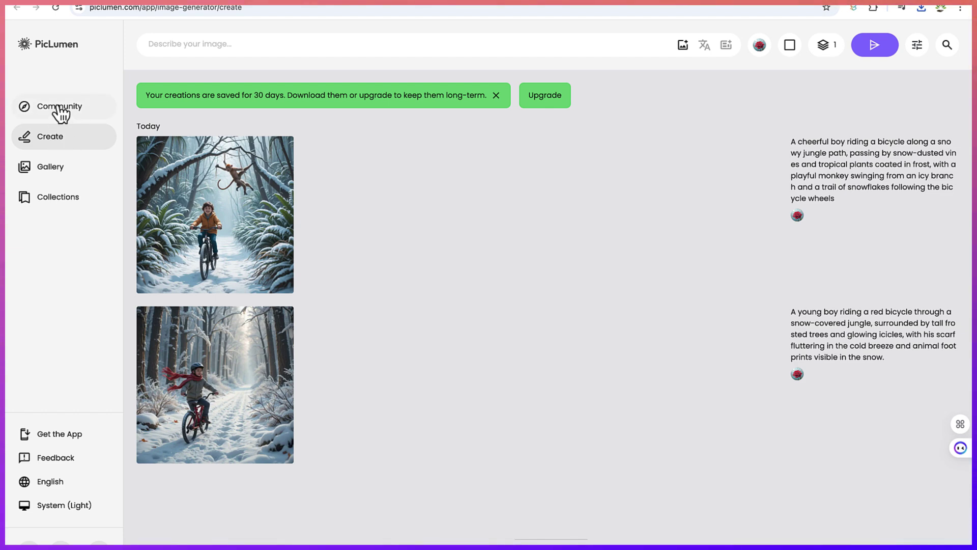
pyautogui.click(60, 114)
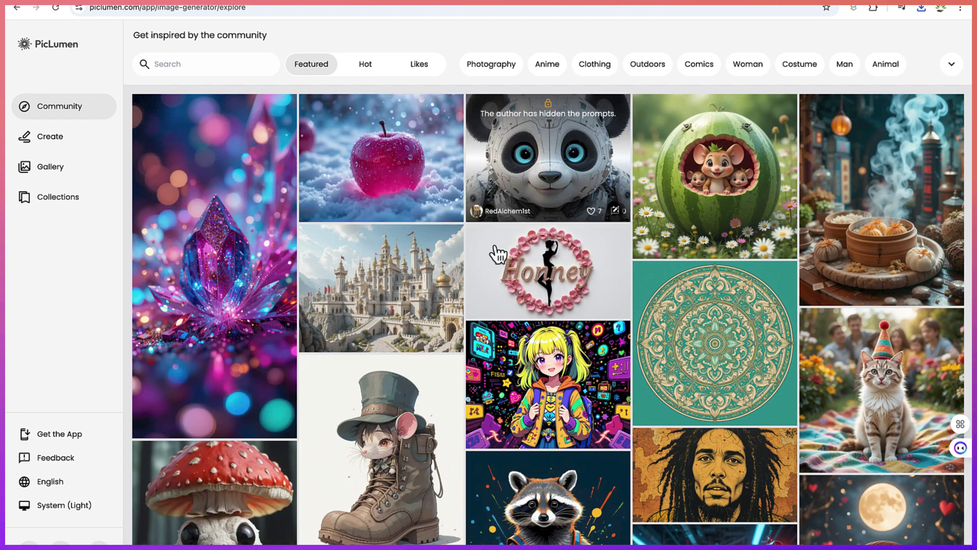
pyautogui.scroll(-4, 553, 355)
pyautogui.scroll(-2, 553, 355)
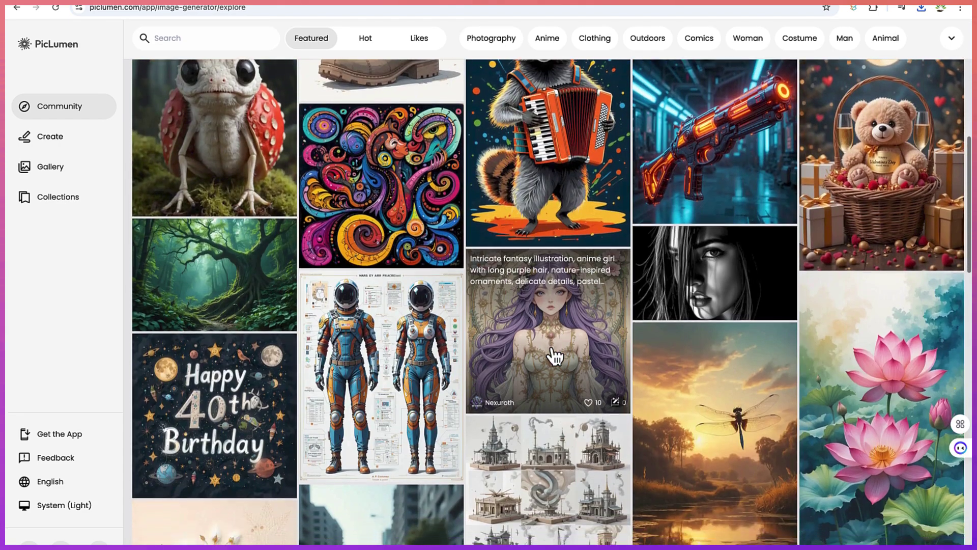
pyautogui.scroll(-2, 553, 355)
pyautogui.scroll(-2, 553, 355)
pyautogui.scroll(-2, 553, 356)
pyautogui.scroll(-2, 553, 355)
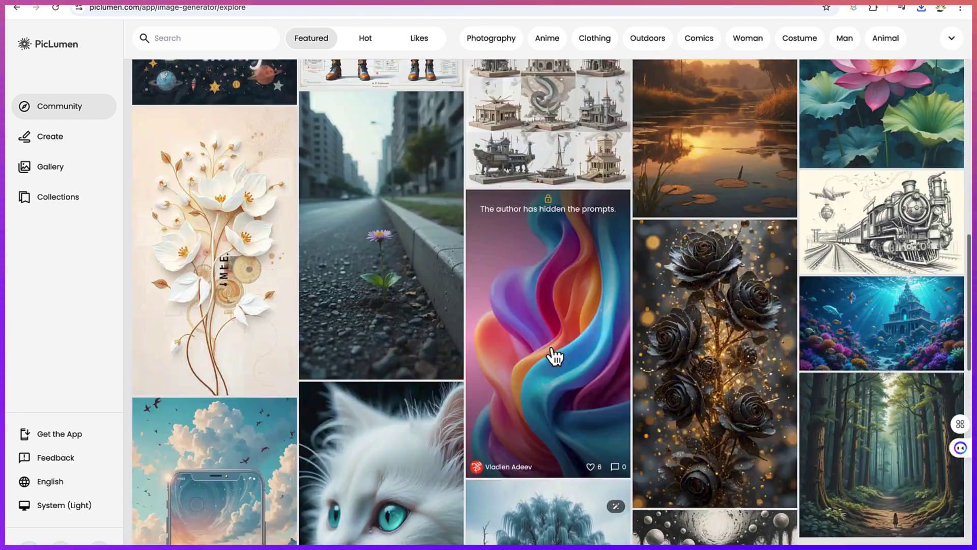
pyautogui.scroll(-3, 553, 355)
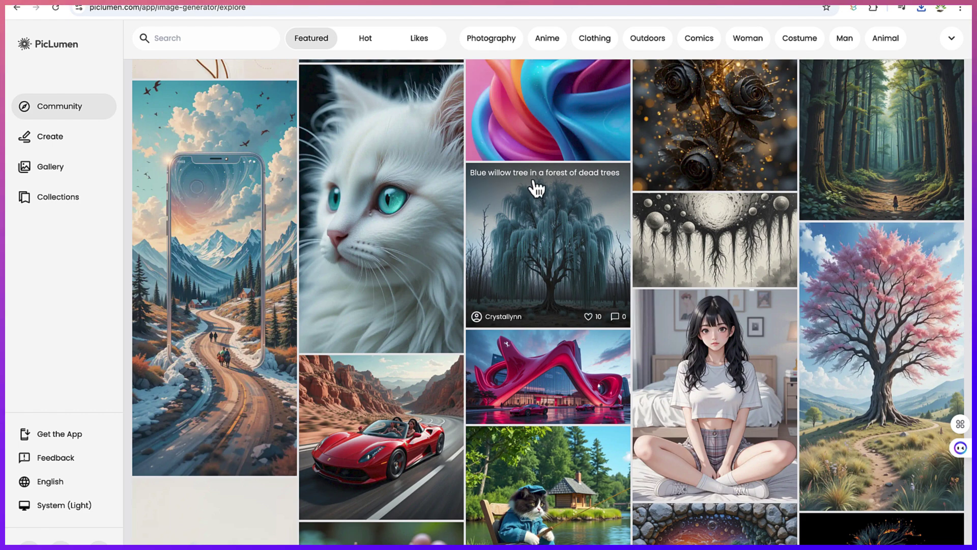
pyautogui.scroll(1, 677, 136)
pyautogui.scroll(4, 679, 152)
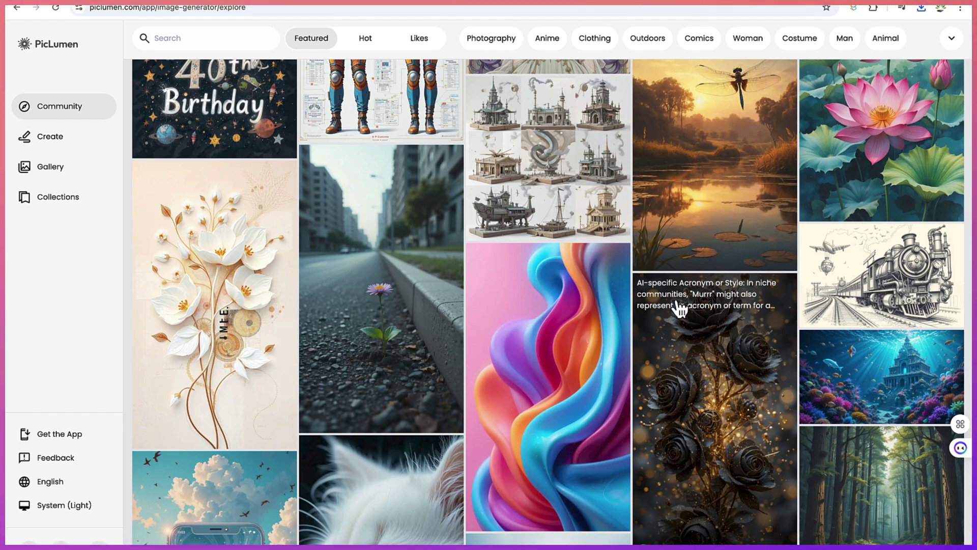
pyautogui.scroll(4, 698, 227)
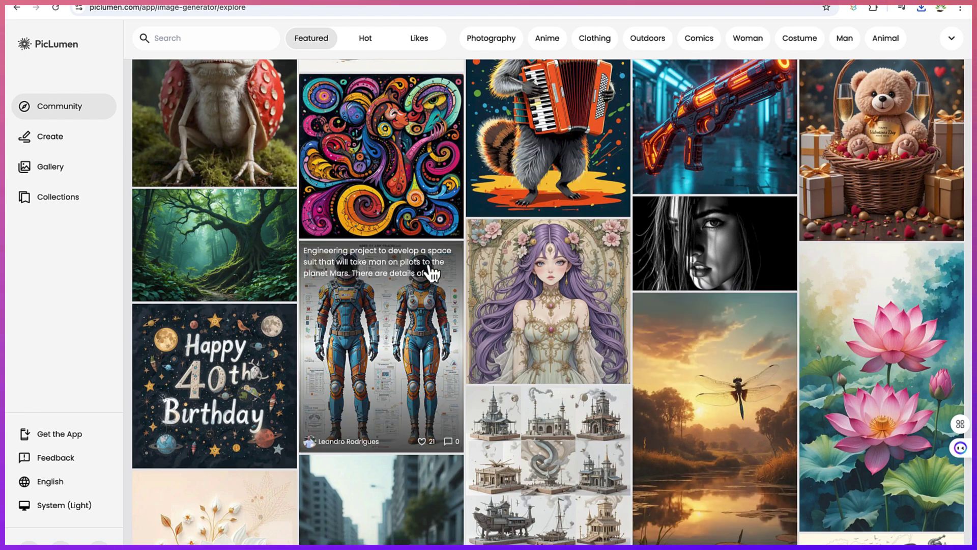
pyautogui.scroll(5, 432, 271)
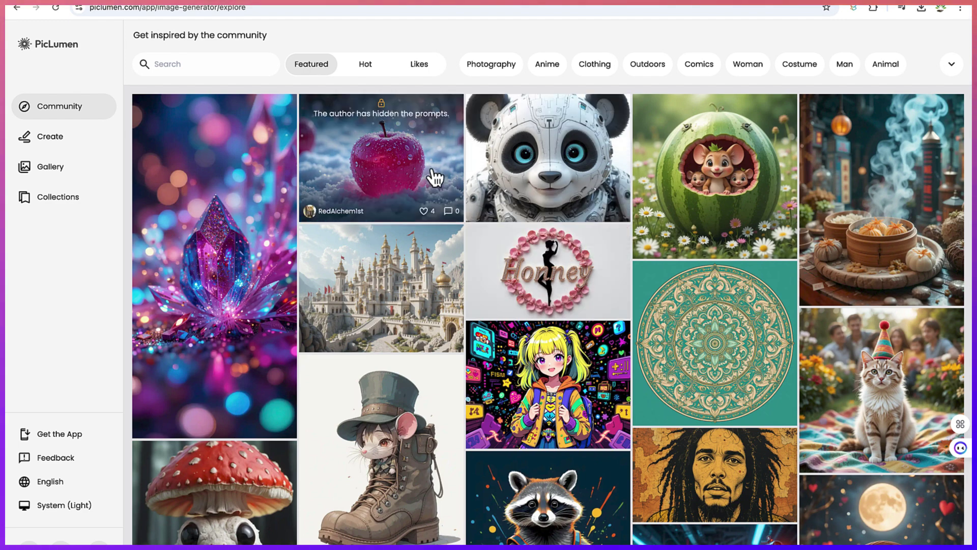
pyautogui.click(360, 72)
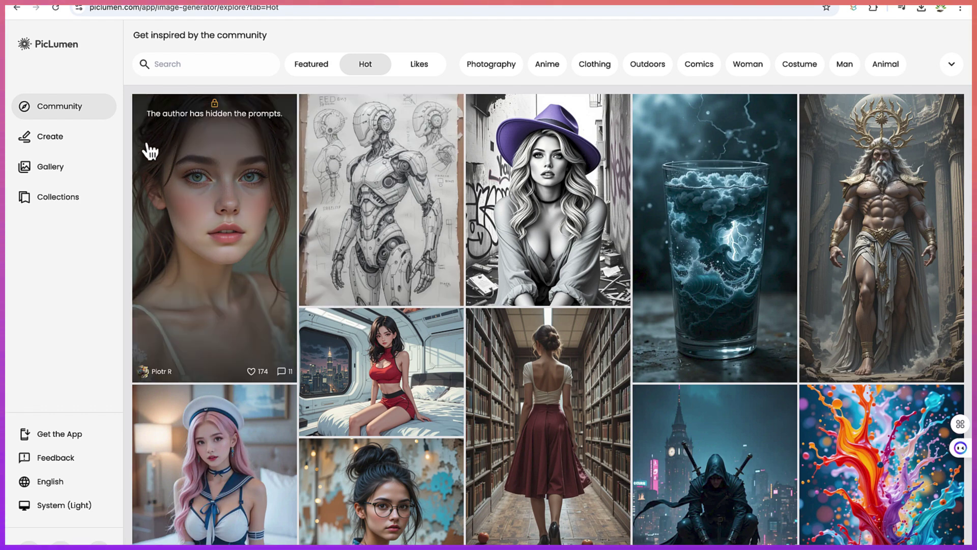
# Step: Return to the Create page and begin the dancing-animals image description
pyautogui.click(77, 146)
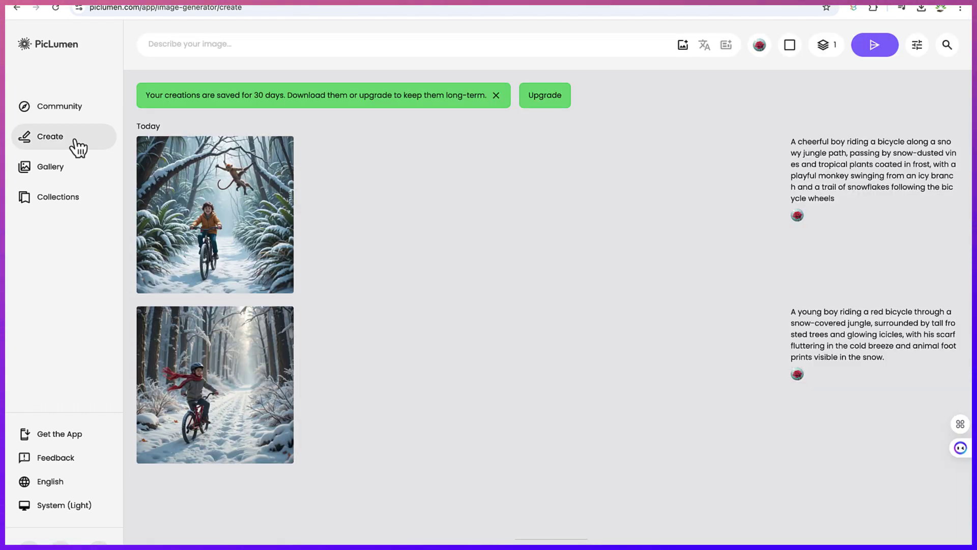
pyautogui.click(238, 46)
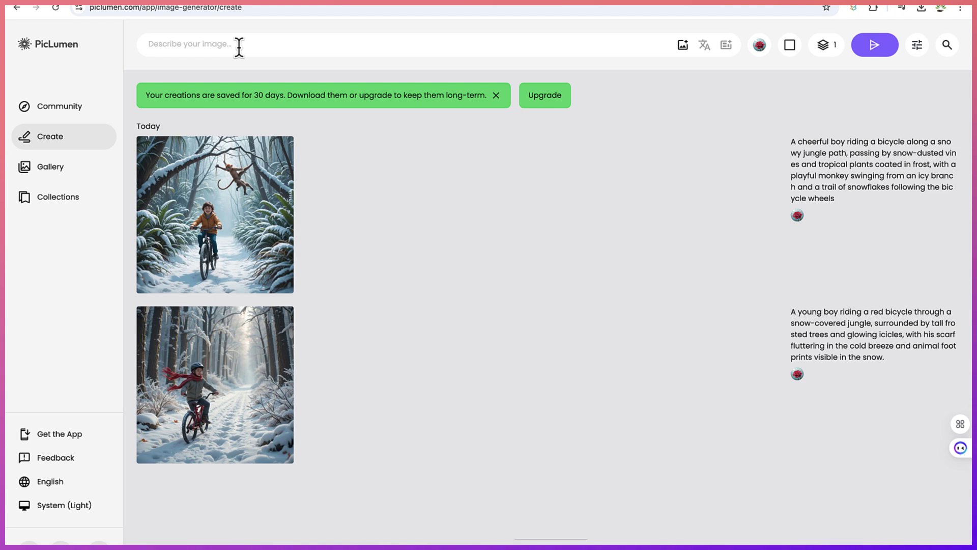
pyautogui.write('A group of animals dancing joyfully in a lush green bush, including a giraffe swaying its neck, an elephant spinning on one foot, a lion clapping its paws, and a mischievous monkey doing a handstand, with colorful birds flying above and a bright sunset in the background')
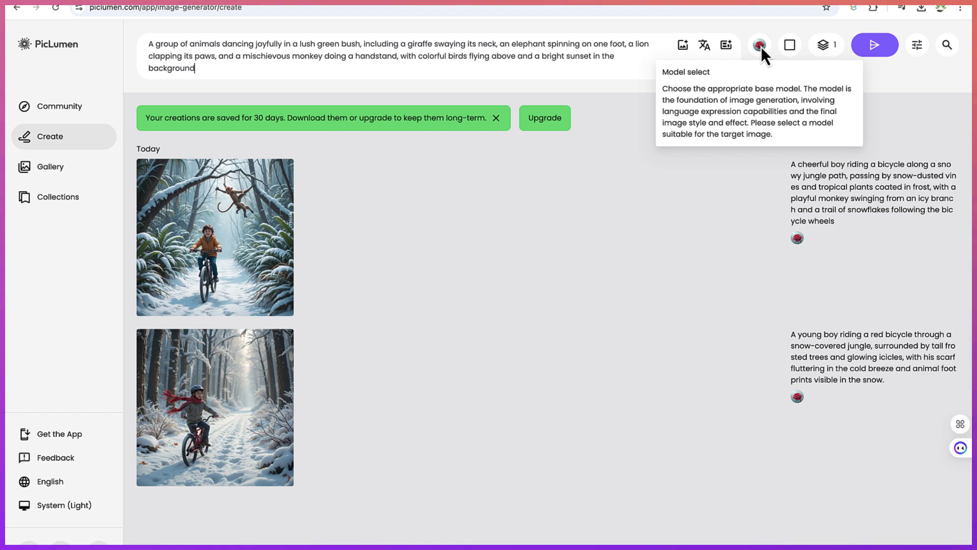
# Step: Choose 16:9 aspect ratio and two images per batch, and show advanced generation settings
pyautogui.click(791, 48)
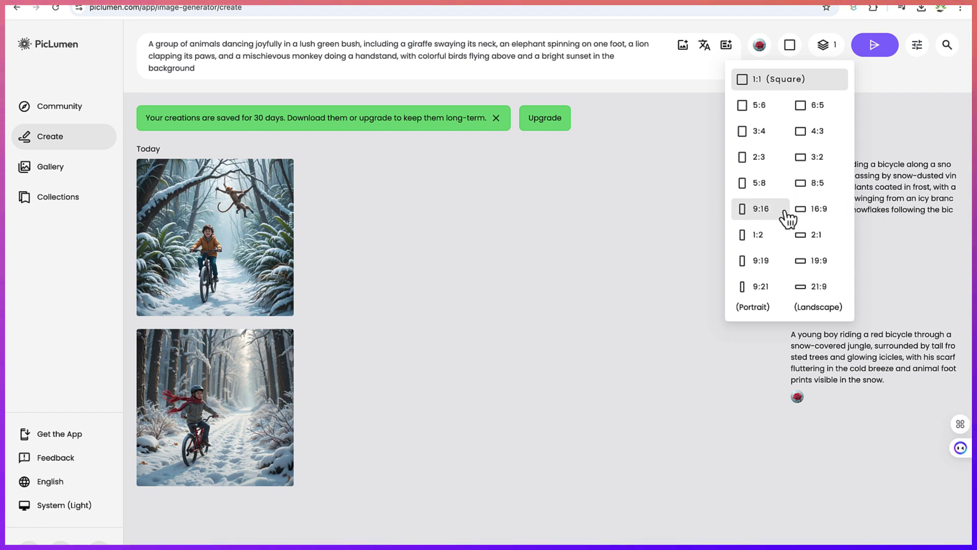
pyautogui.click(810, 219)
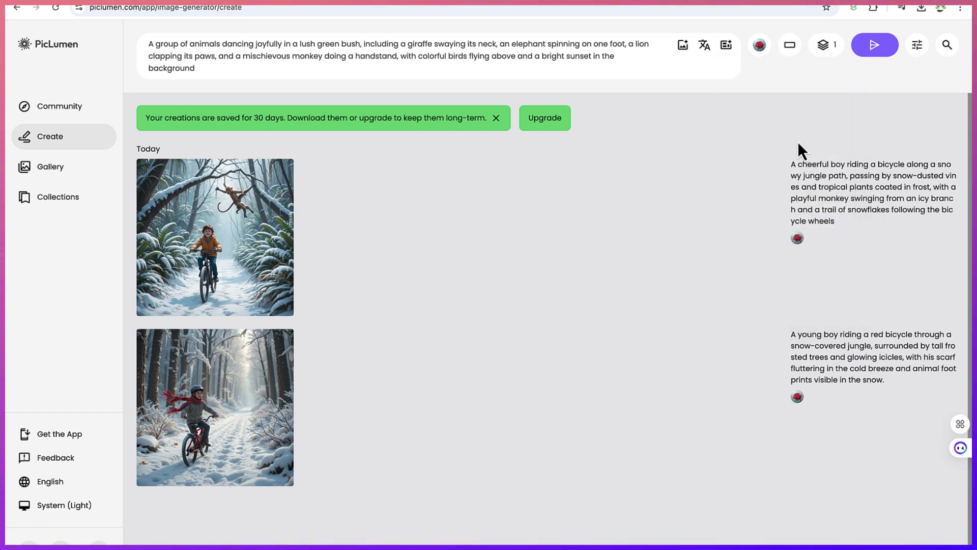
pyautogui.click(835, 53)
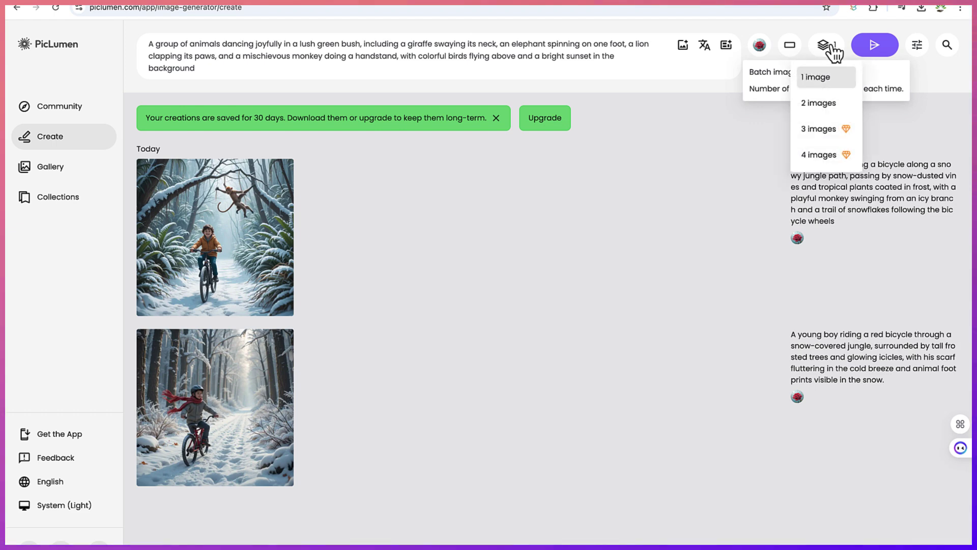
pyautogui.click(820, 103)
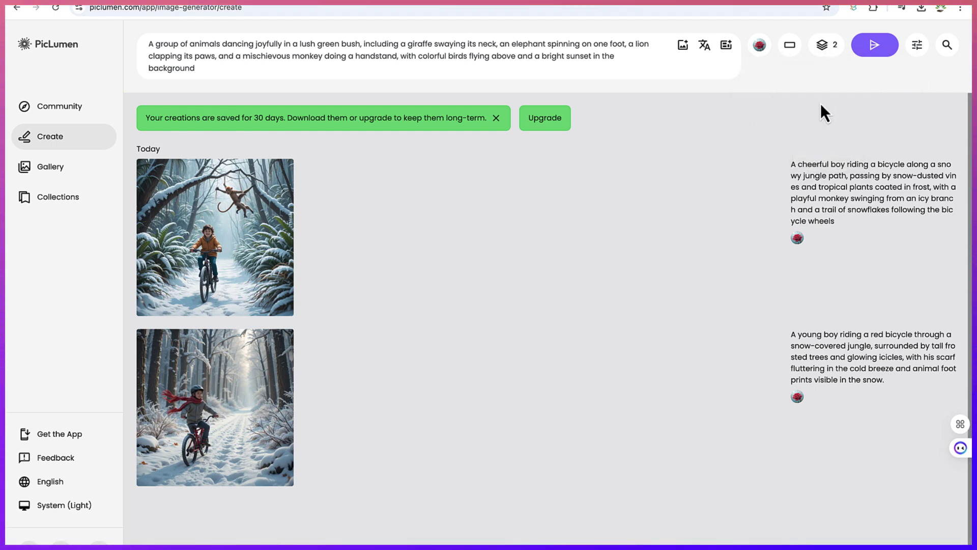
pyautogui.click(917, 48)
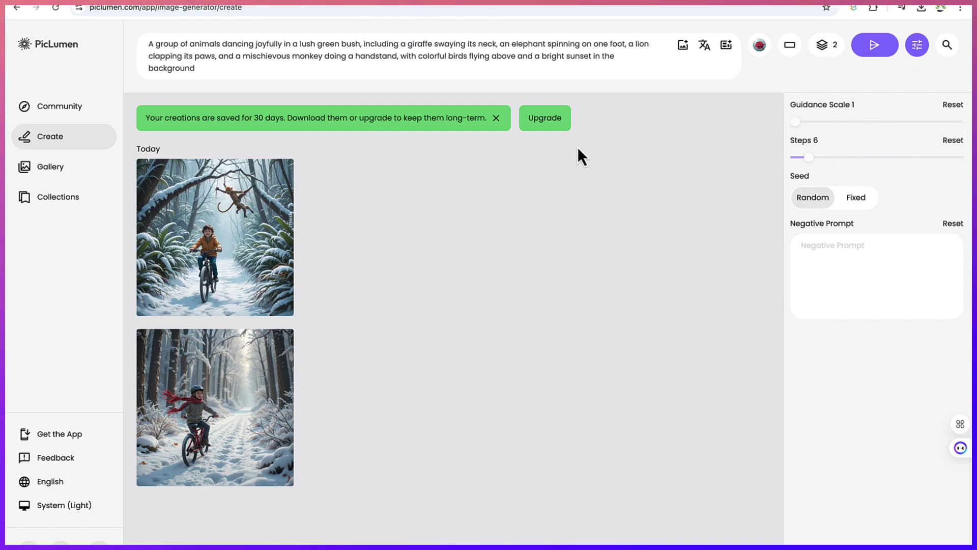
# Step: Generate the two dancing-animals sunset images and open the first in detail
pyautogui.click(874, 48)
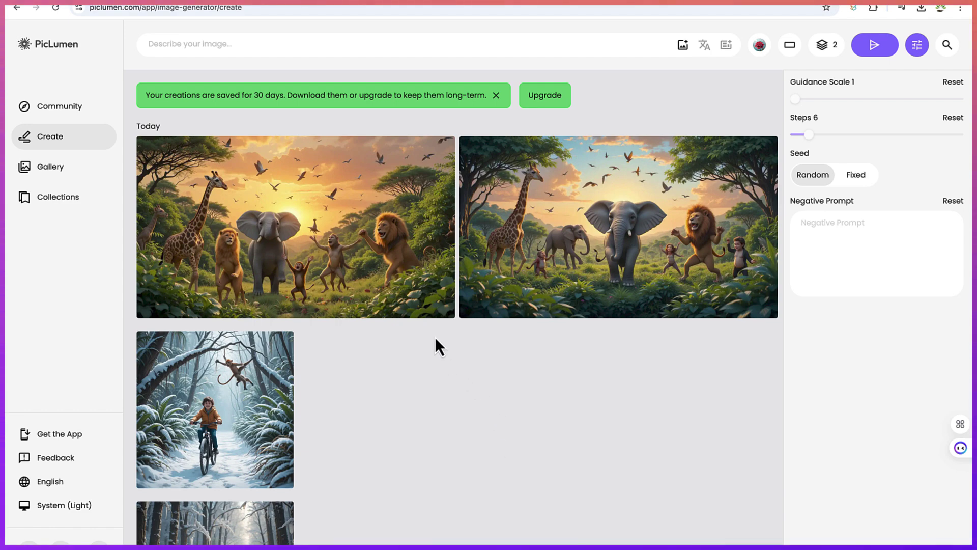
pyautogui.moveTo(296, 227)
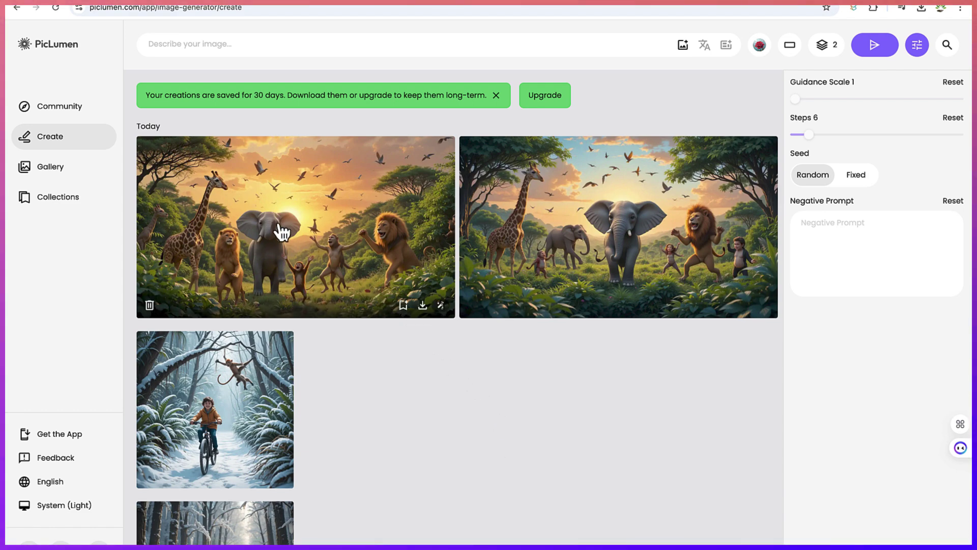
pyautogui.click(282, 233)
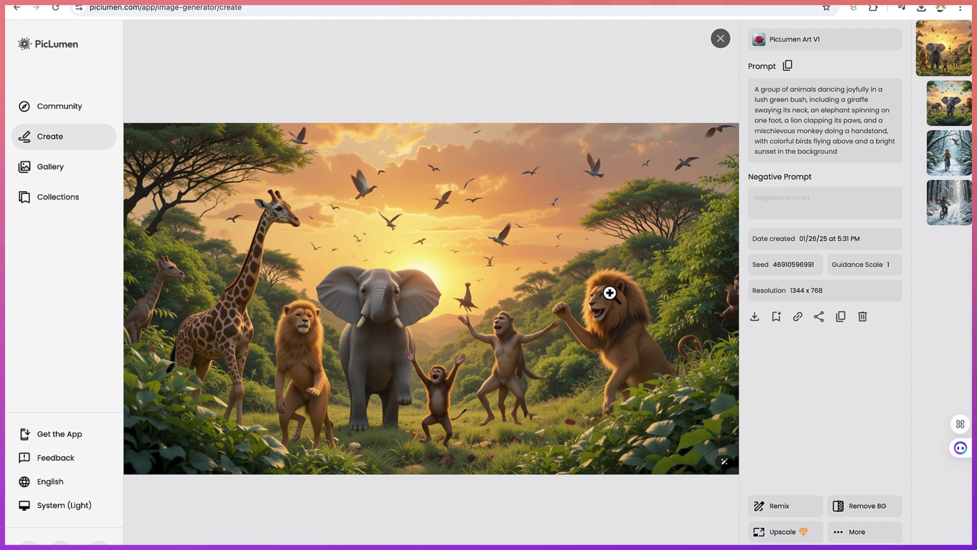
# Step: Download the first dancing-animals image, open the file, copy its link, and show sharing options
pyautogui.click(756, 321)
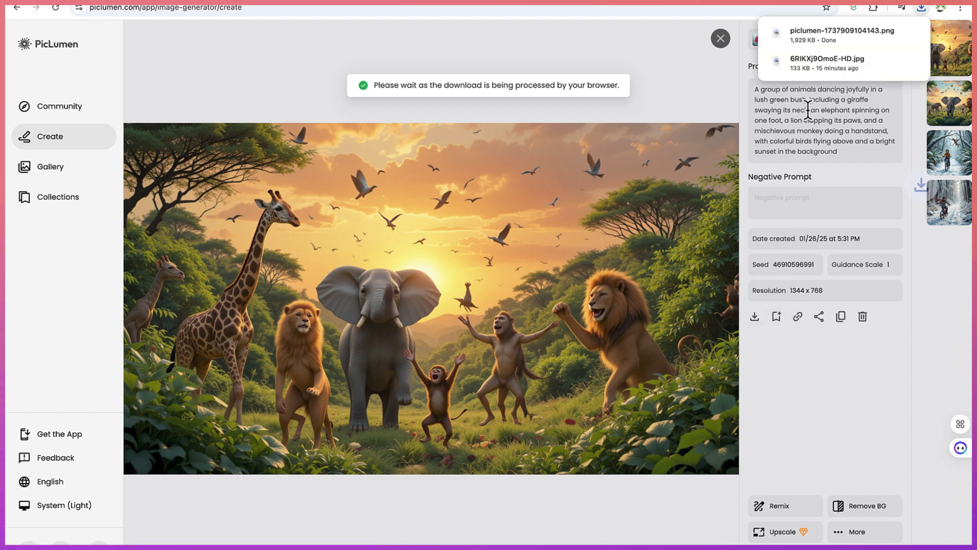
pyautogui.click(869, 30)
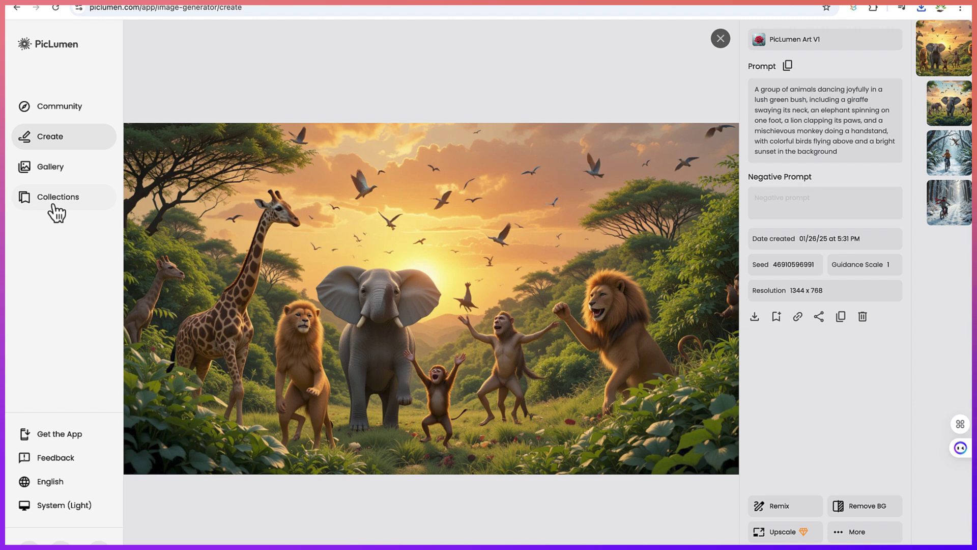
pyautogui.click(797, 318)
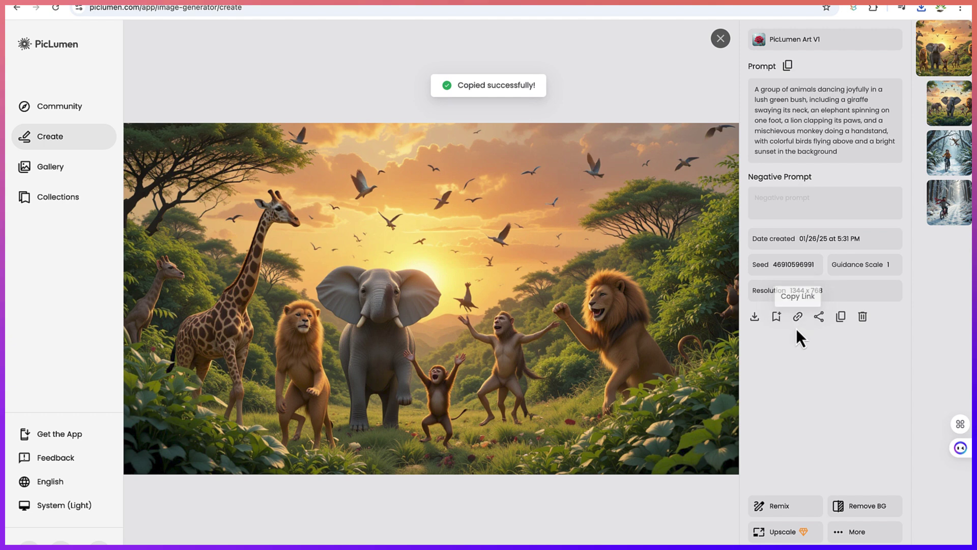
pyautogui.click(819, 318)
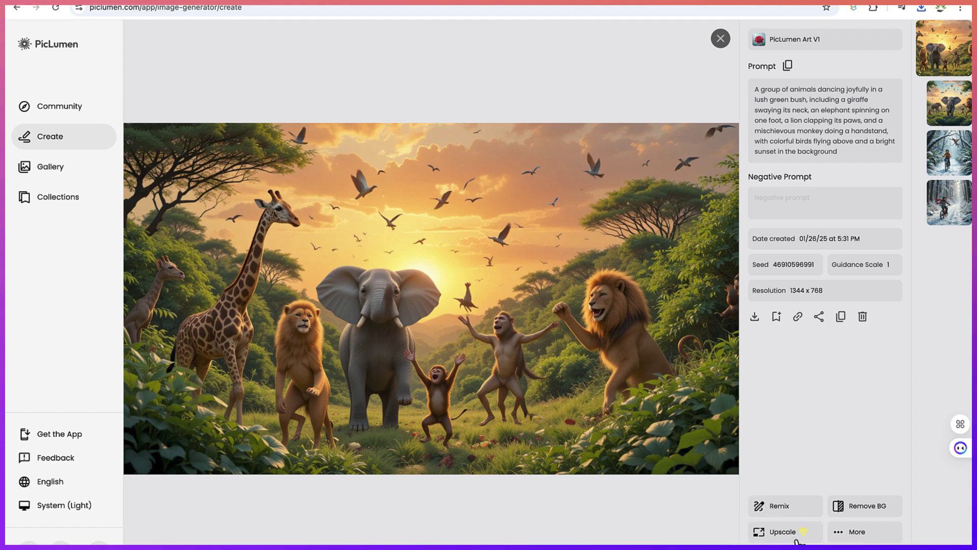
pyautogui.click(856, 535)
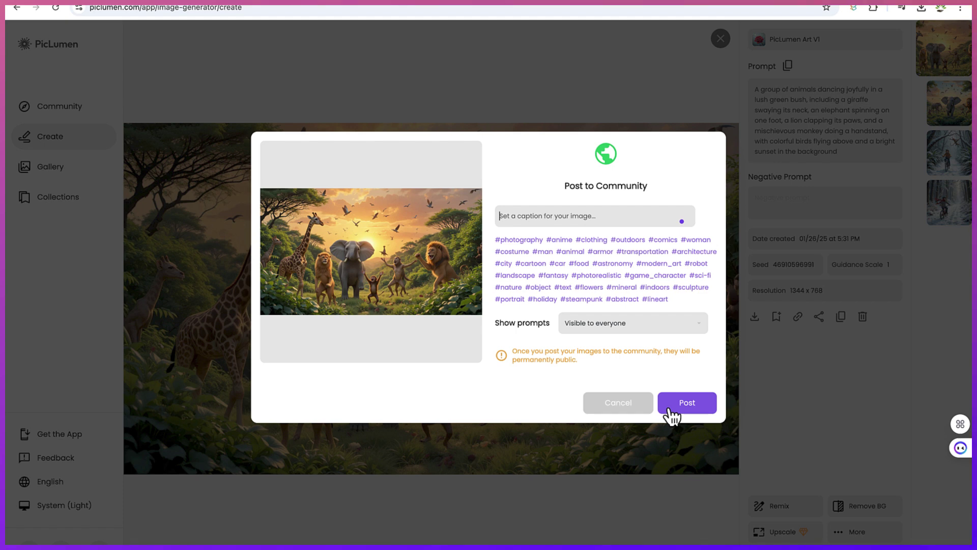
pyautogui.click(692, 405)
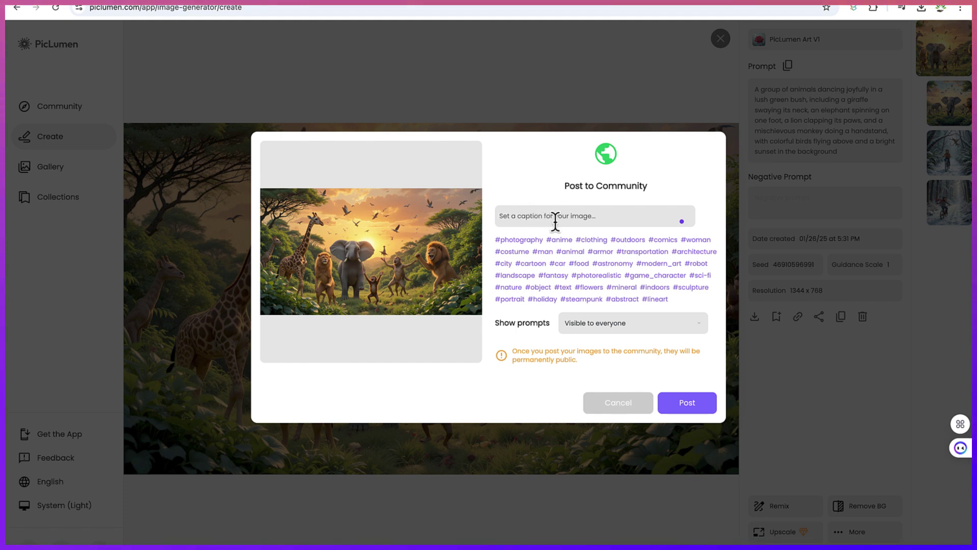
pyautogui.click(646, 216)
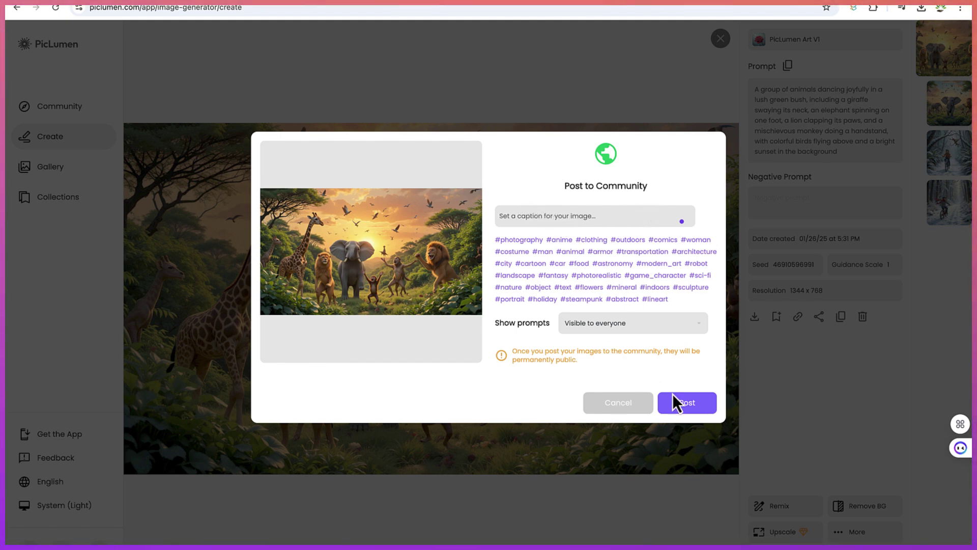
pyautogui.click(686, 404)
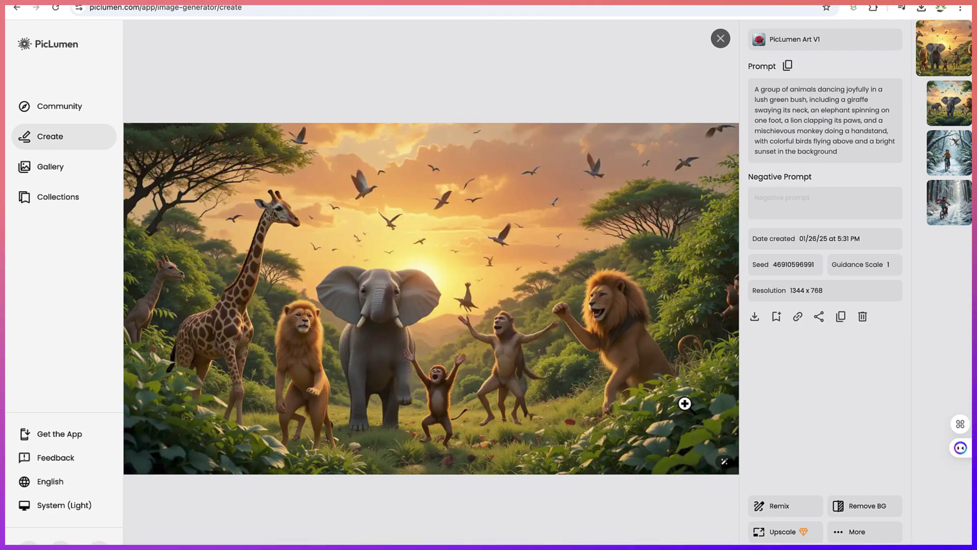